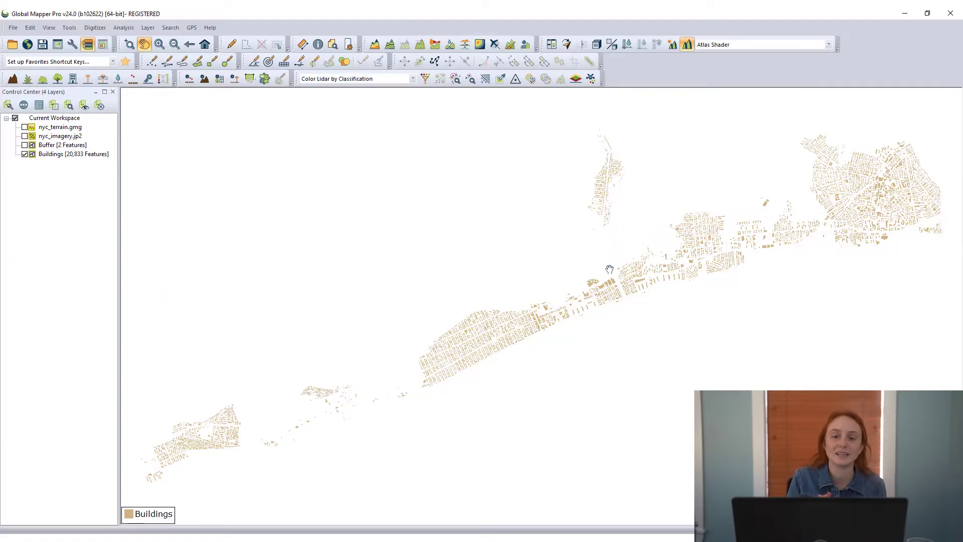
- Open the 3D Viewer, enlarge it and dock it beside the 2D map of the building footprints
scroll(633, 249, up, 2)
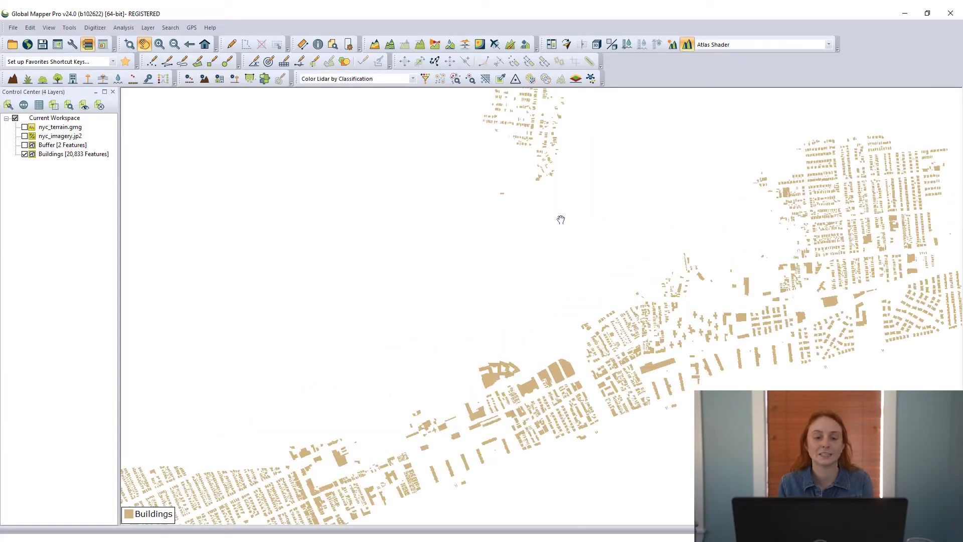
drag(584, 247, 531, 284)
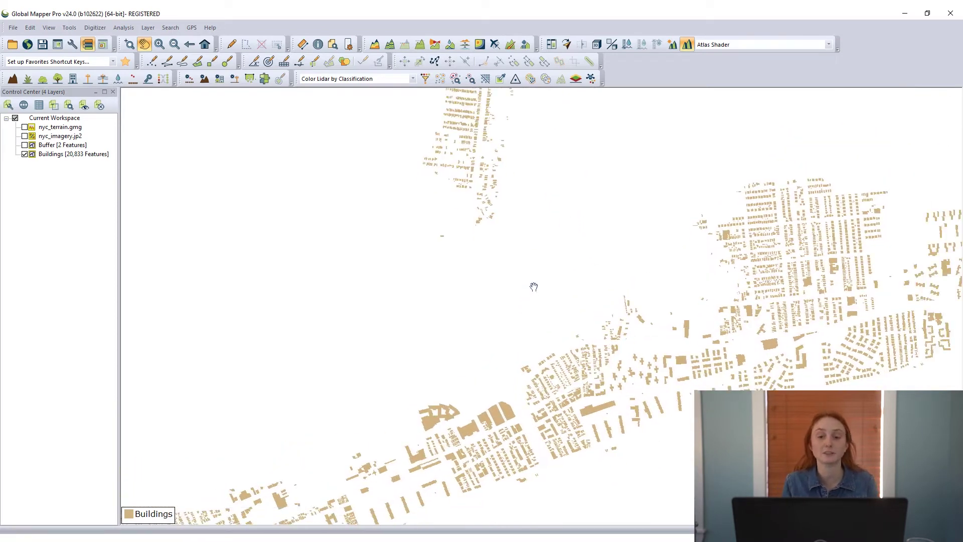
click(596, 44)
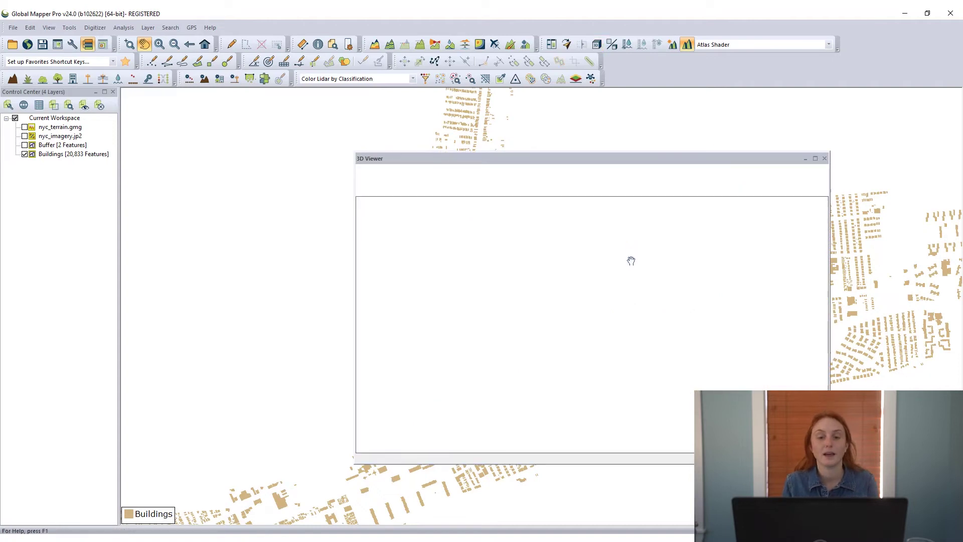
drag(532, 345, 537, 313)
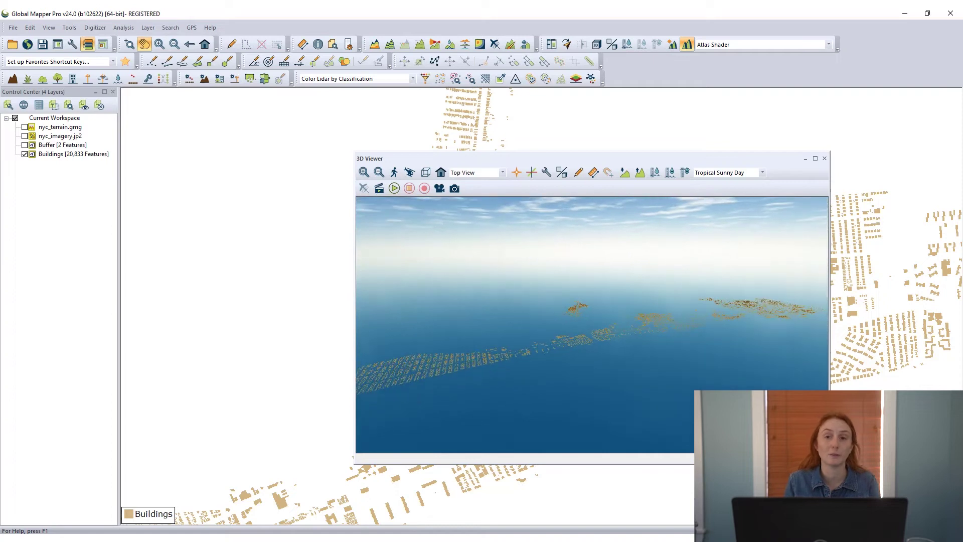
drag(829, 462, 917, 501)
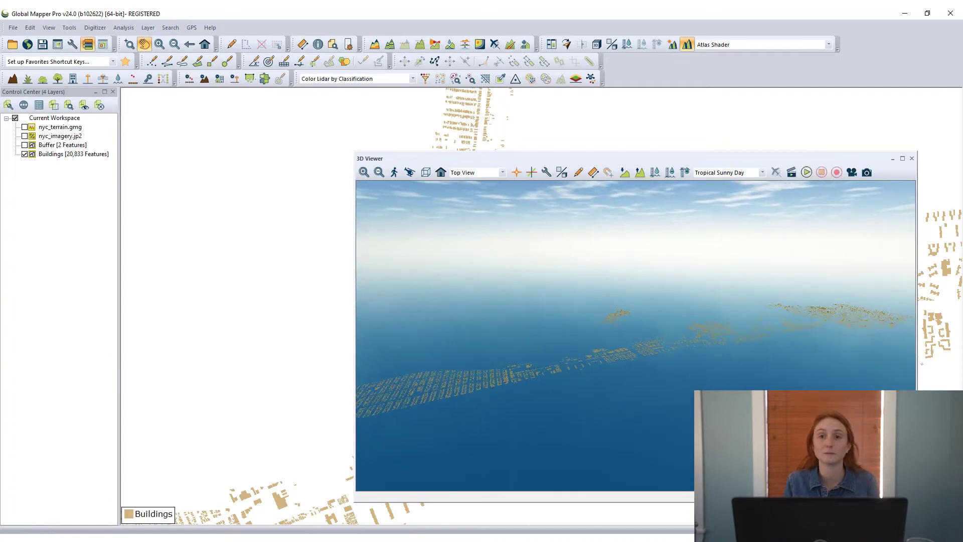
drag(694, 157, 950, 312)
drag(664, 346, 780, 346)
scroll(727, 387, up, 3)
middle_drag(727, 387, 775, 332)
drag(731, 303, 765, 319)
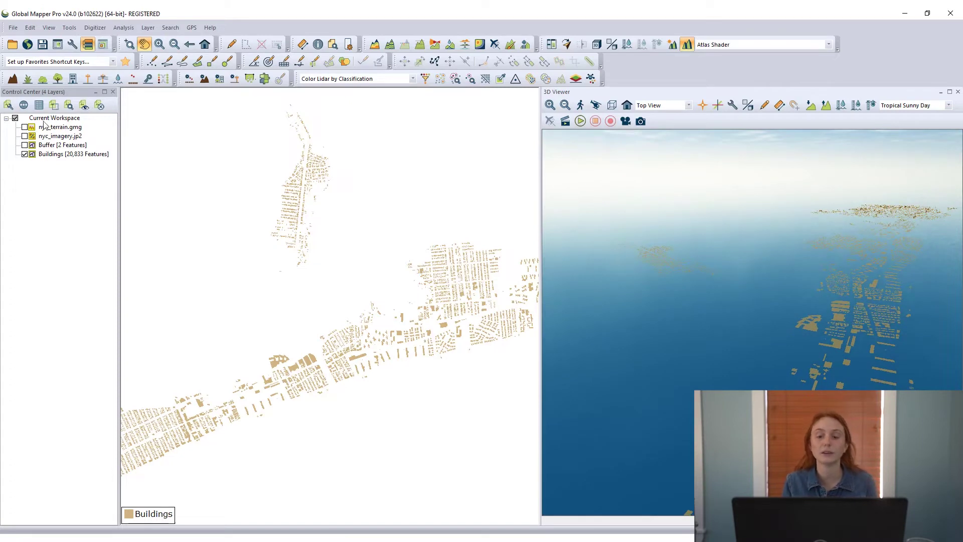
- Turn on the nyc_terrain.gmg layer and examine the terrain with the building footprints in 3D
click(24, 128)
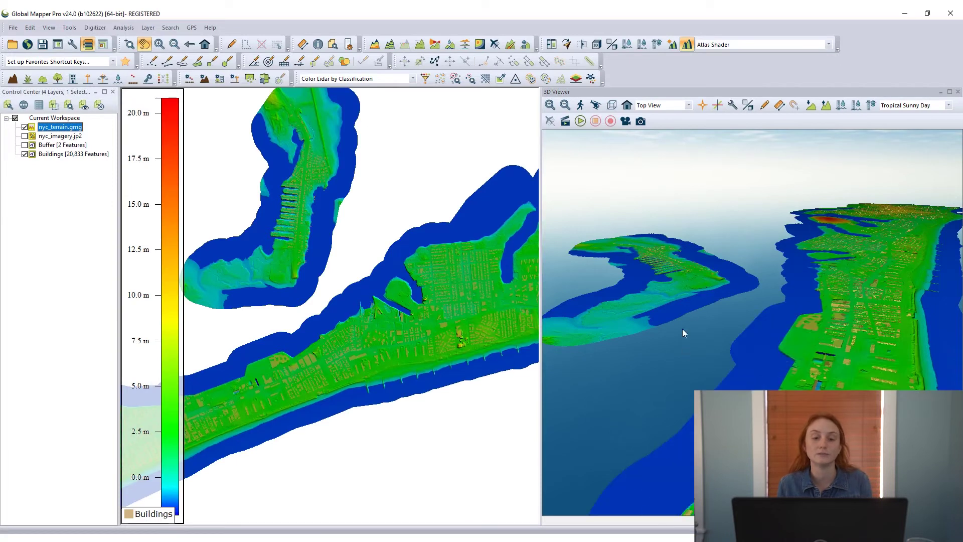
scroll(700, 280, up, 2)
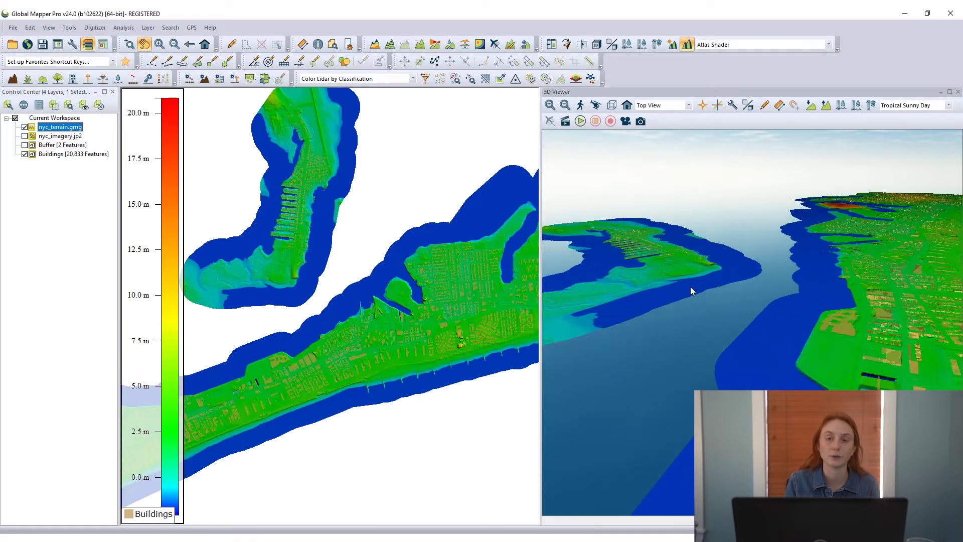
drag(690, 287, 665, 321)
scroll(756, 344, up, 2)
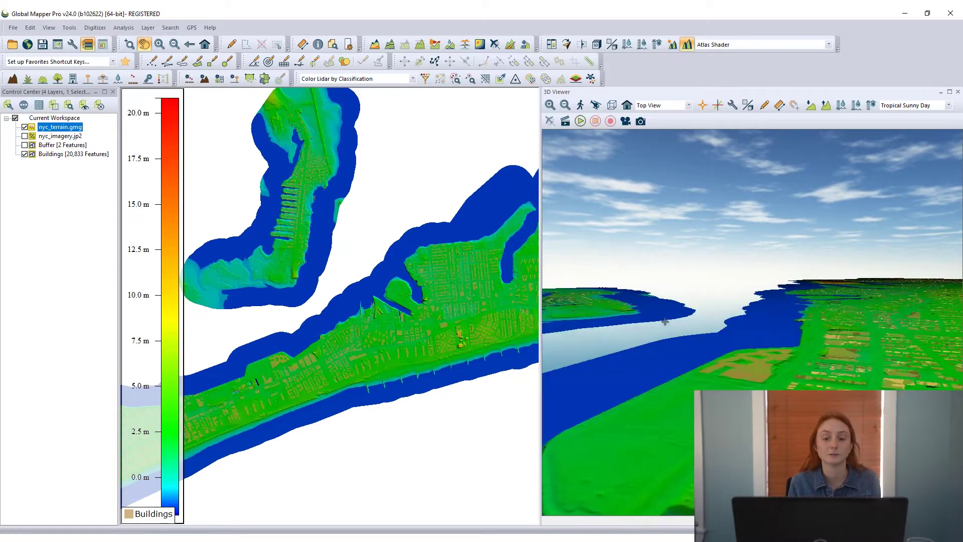
middle_drag(665, 321, 615, 322)
mouse_move(738, 359)
mouse_down()
mouse_move(755, 358)
mouse_move(745, 362)
mouse_up()
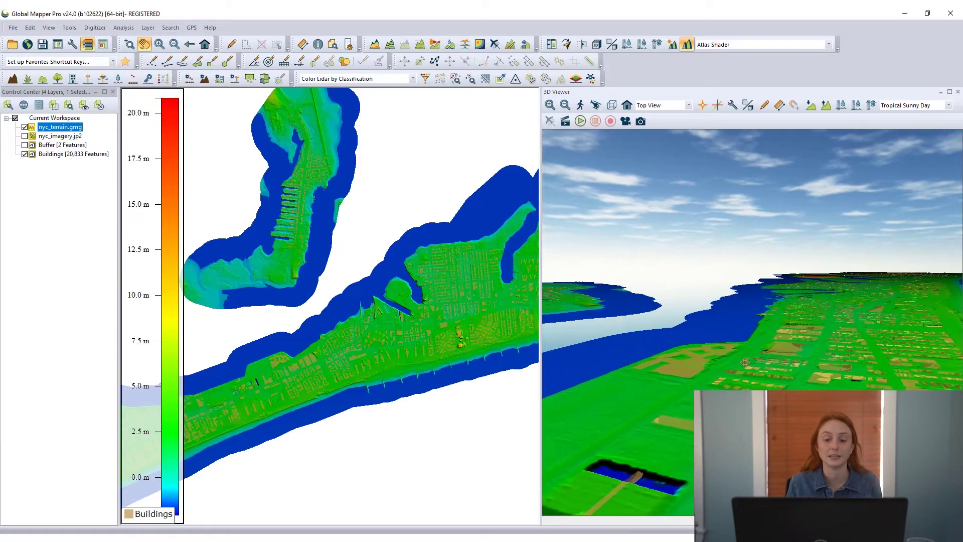
scroll(745, 363, down, 3)
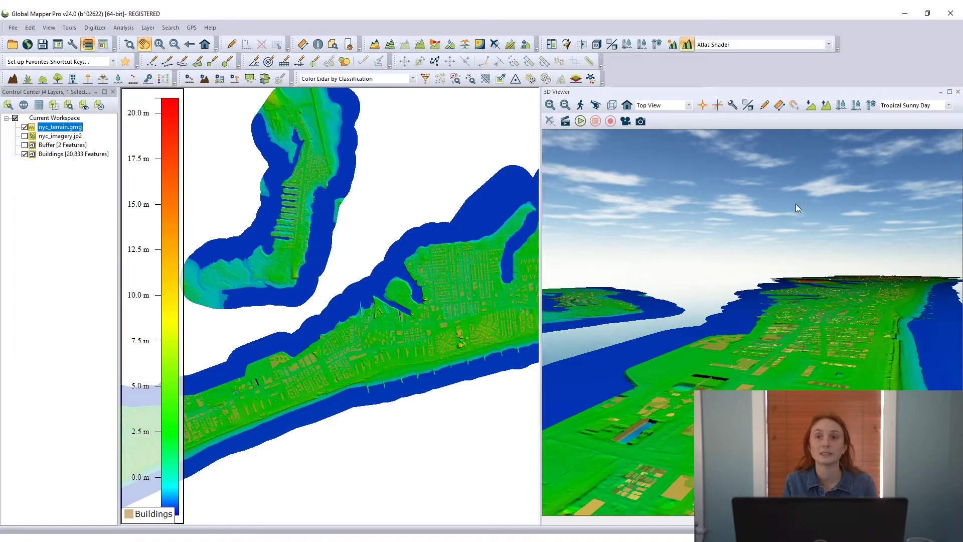
drag(762, 249, 757, 223)
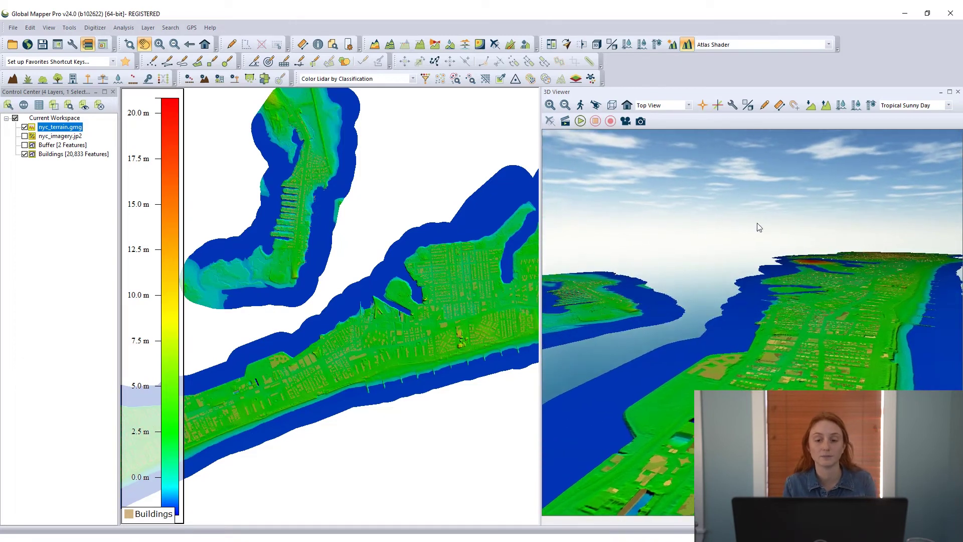
- Try the Global, Daylight and Gradient shaders on the terrain
click(734, 44)
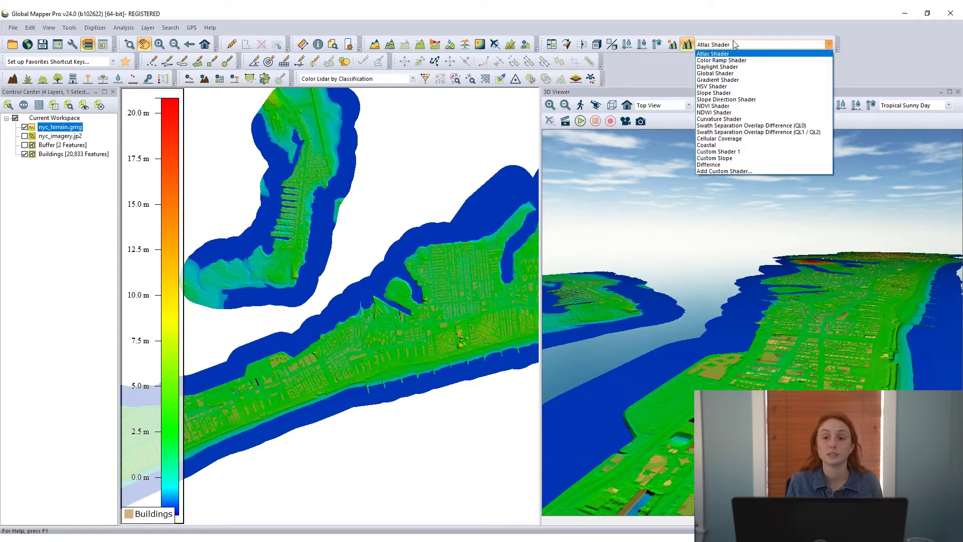
click(736, 74)
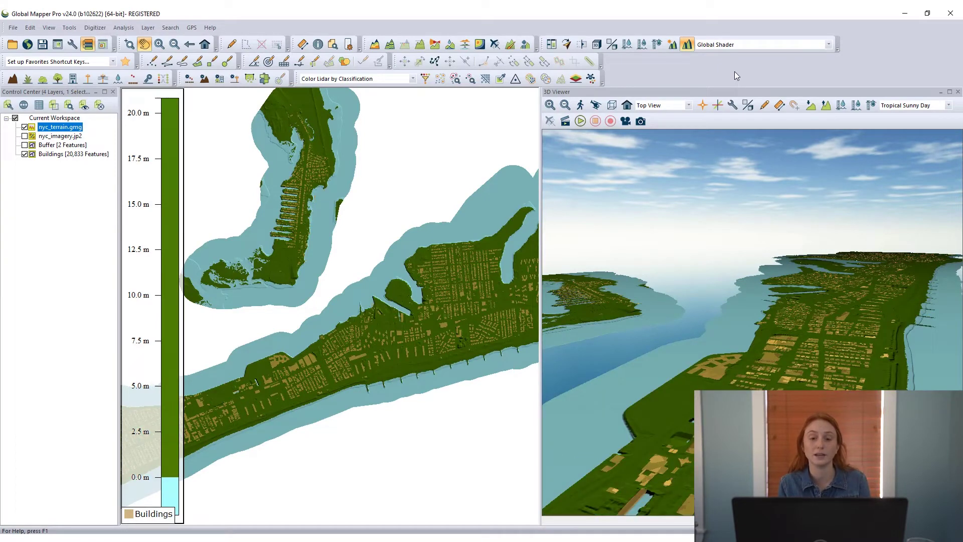
drag(857, 350, 813, 360)
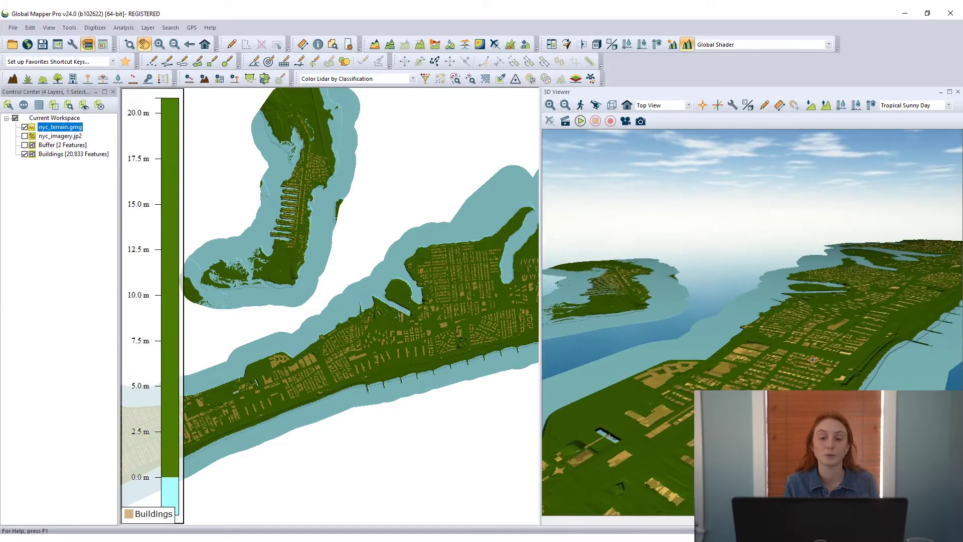
click(746, 46)
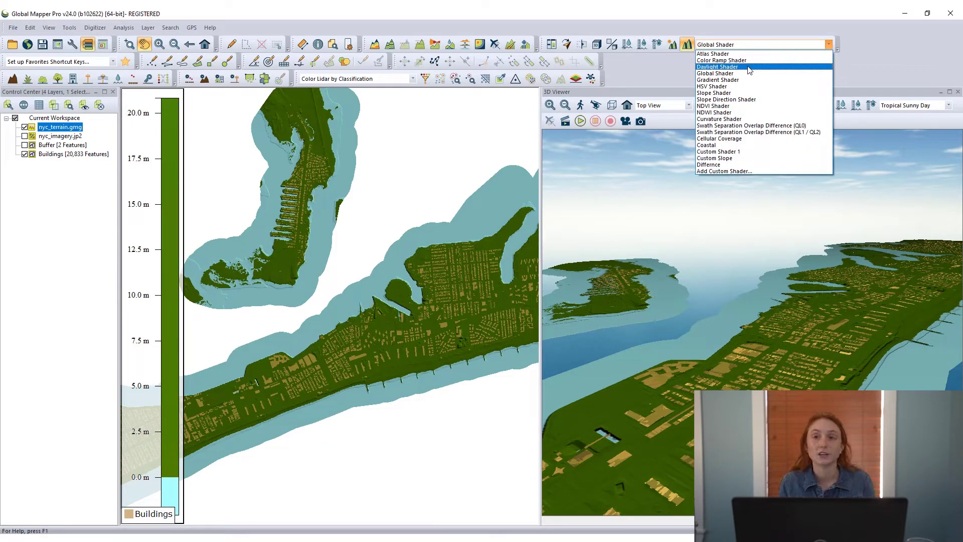
click(749, 67)
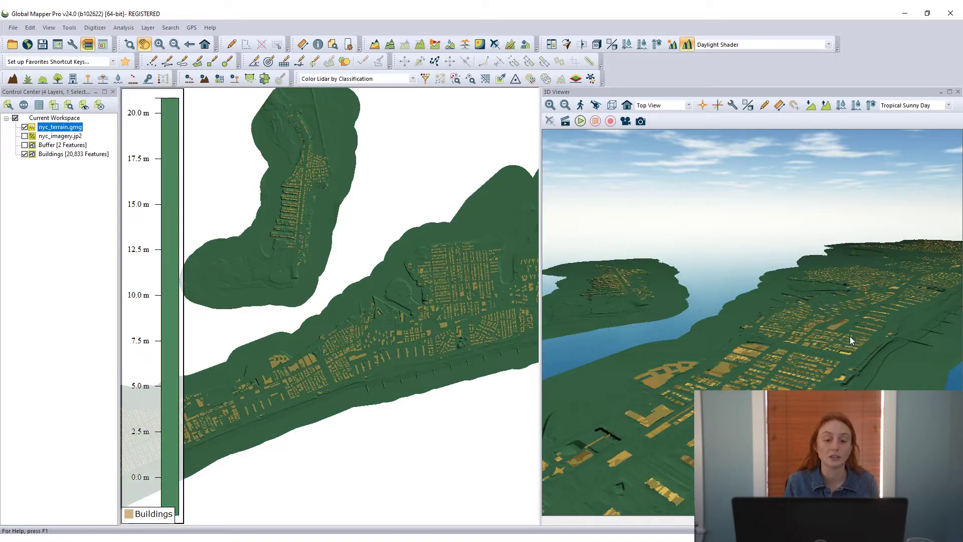
click(746, 47)
click(739, 80)
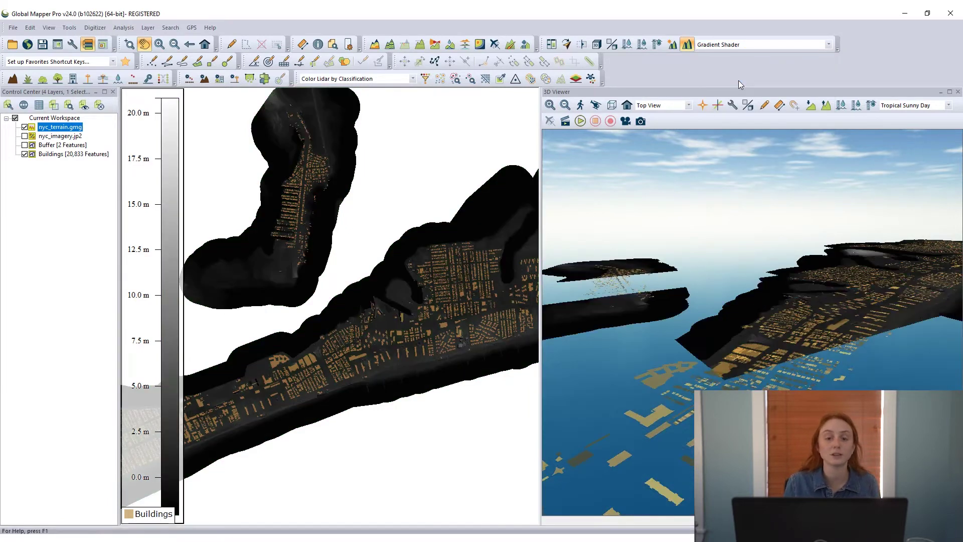
- Apply the Coastal shader to the terrain and look over the shaded coastline in 3D
click(728, 46)
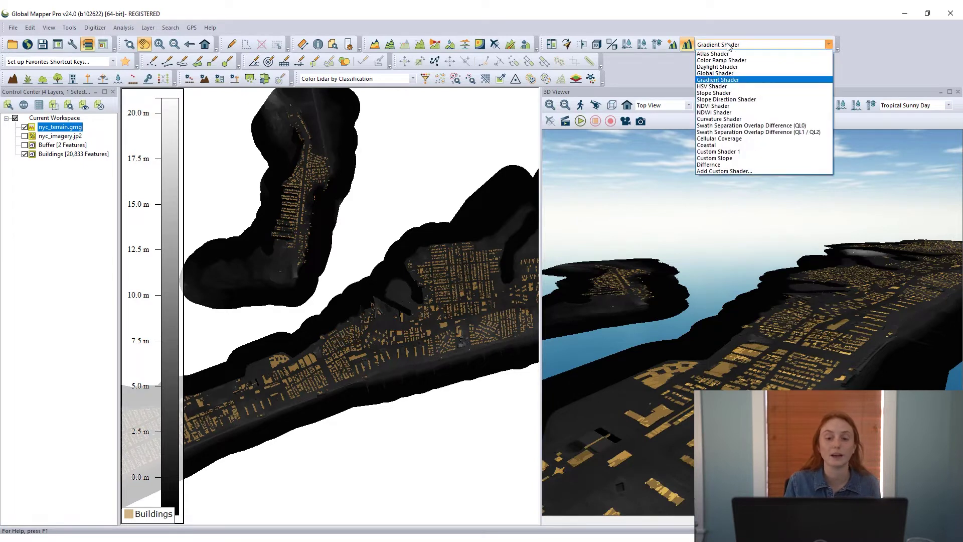
click(730, 146)
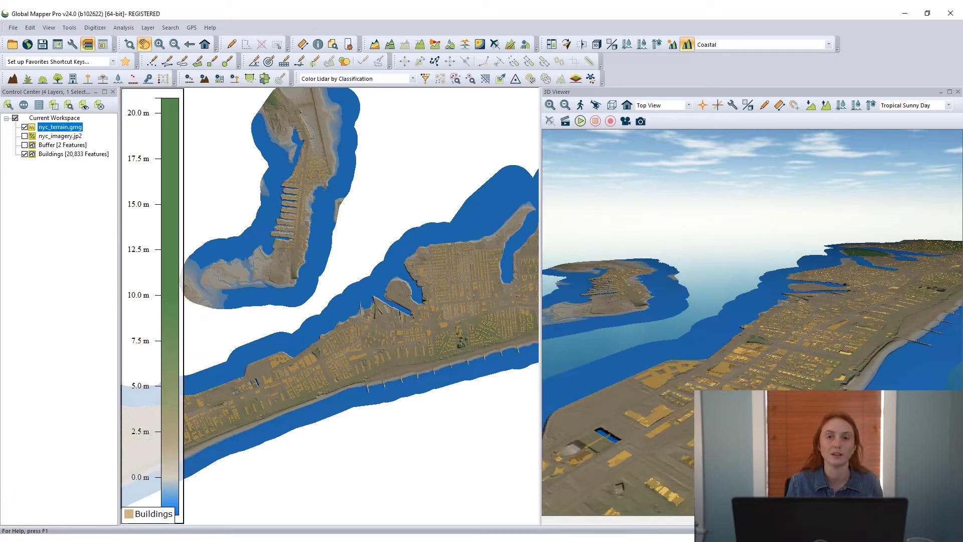
drag(702, 326, 763, 302)
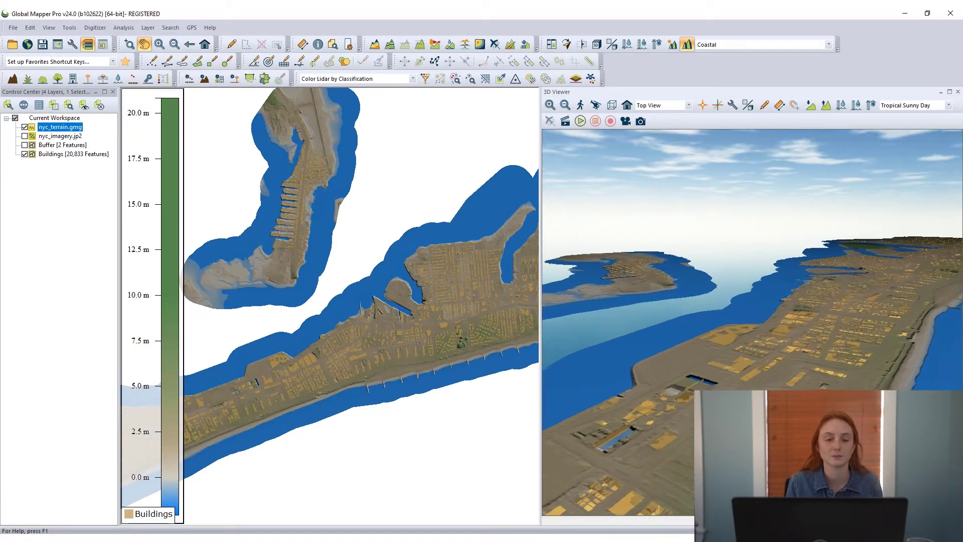
middle_drag(746, 385, 676, 321)
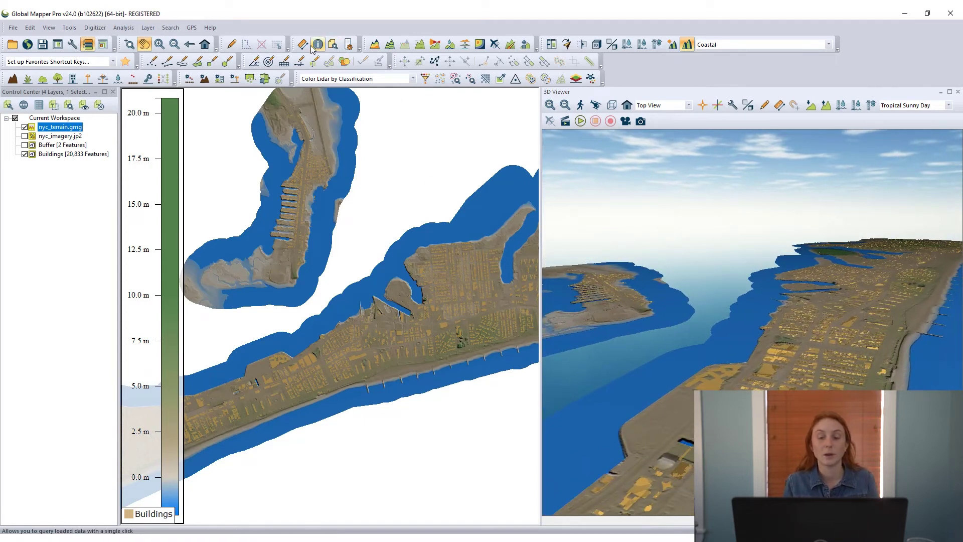
- Query the large building footprint near the northern shore and review its attributes, including heightroof
click(318, 44)
click(277, 362)
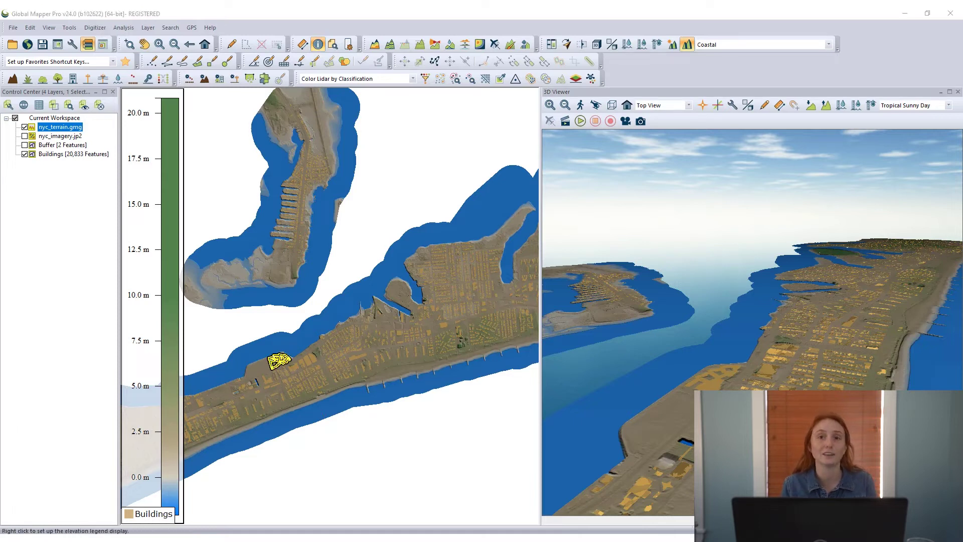
drag(170, 225, 176, 189)
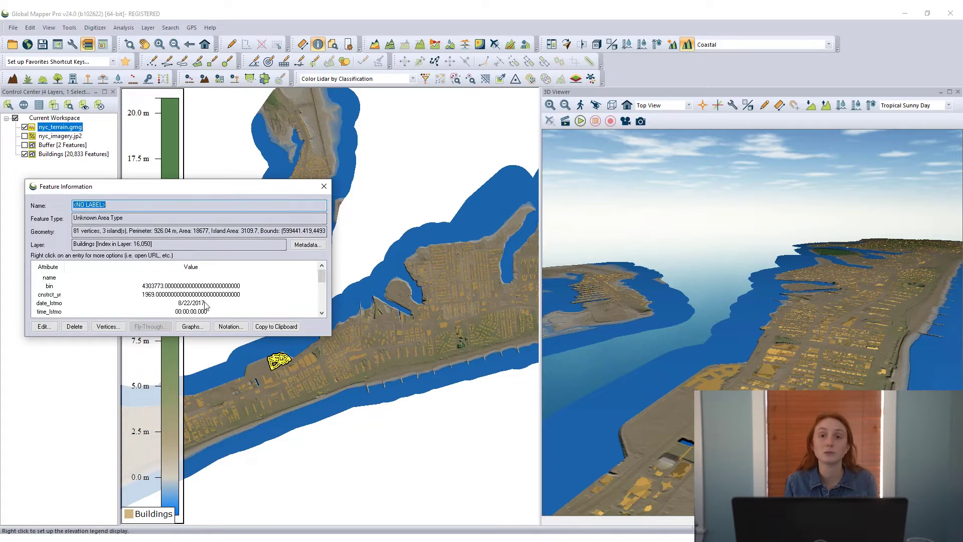
drag(246, 335, 244, 409)
scroll(172, 369, down, 1)
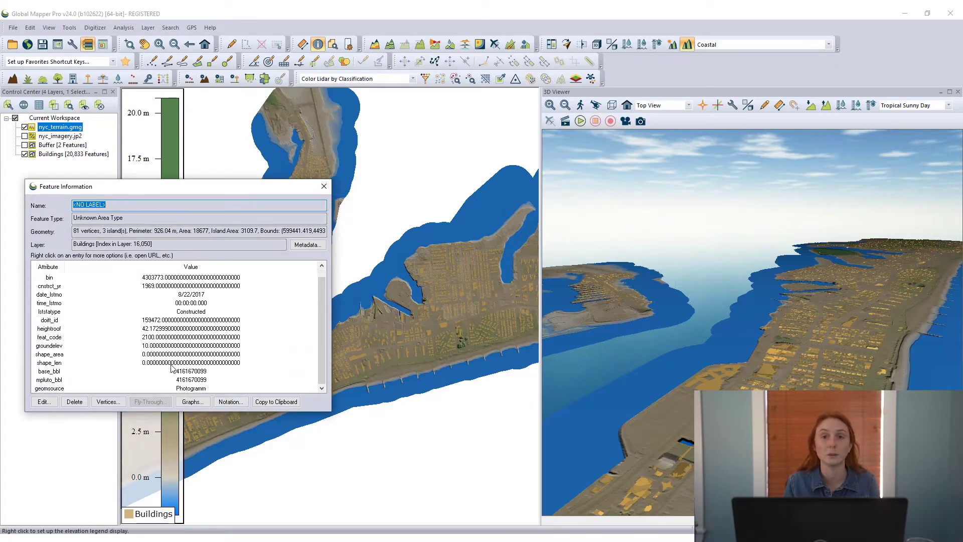
scroll(171, 364, up, 1)
scroll(171, 365, down, 1)
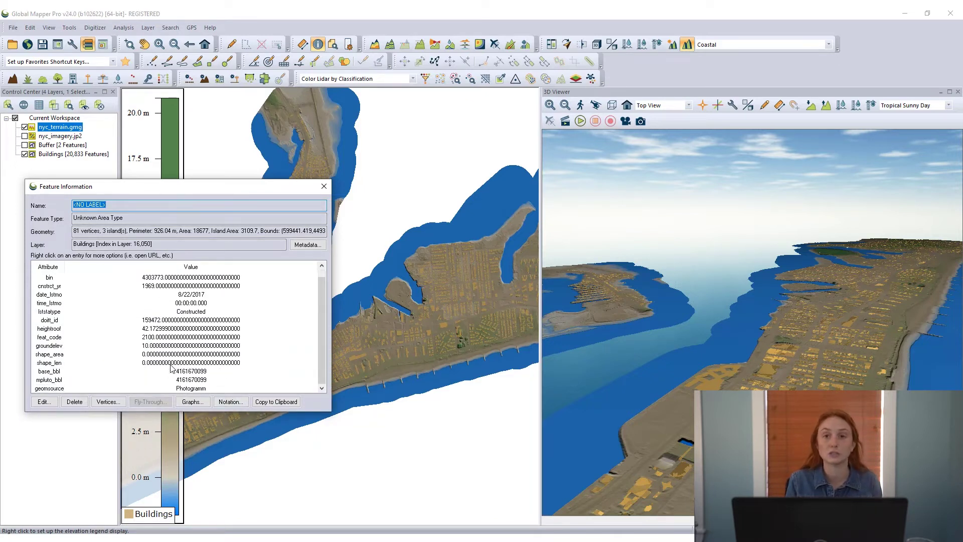
click(67, 329)
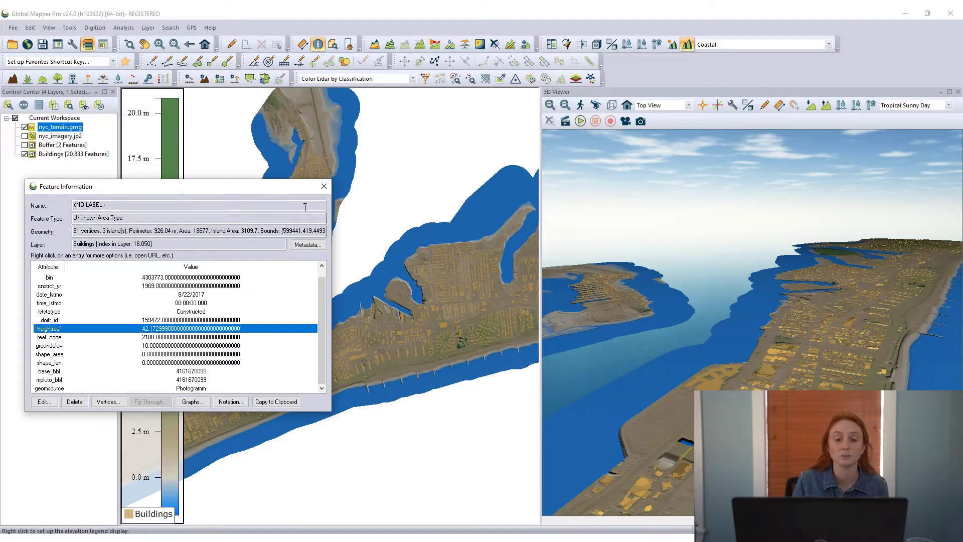
click(324, 187)
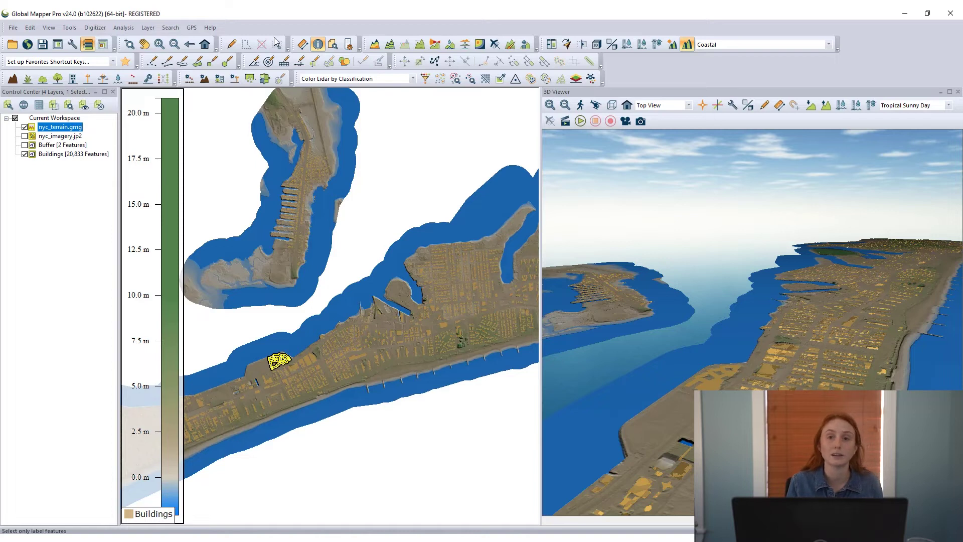
- Set the Buildings layer to take elevations from the HEIGHTROOF attribute, with altitude mode Relative to Ground, and inspect the buildings in 3D
click(82, 154)
click(7, 106)
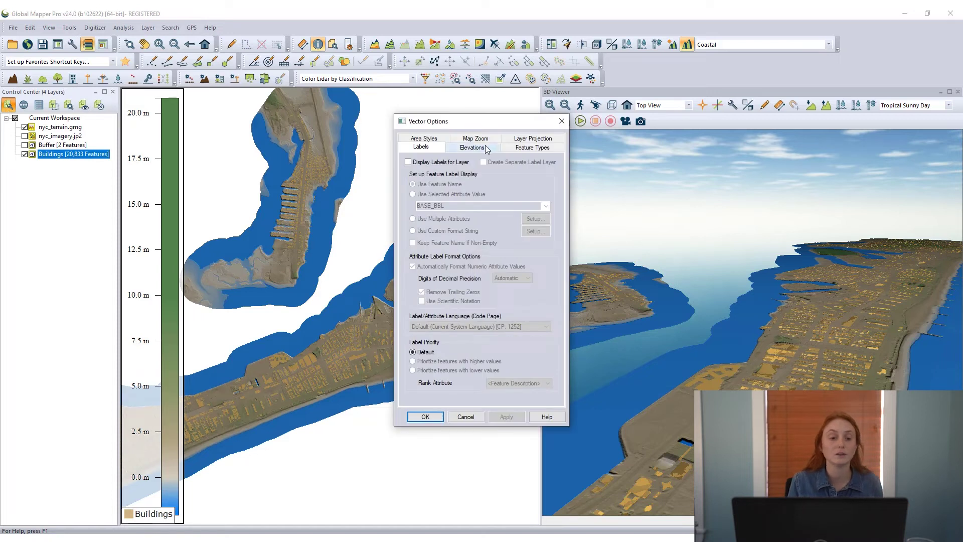
click(472, 147)
click(486, 173)
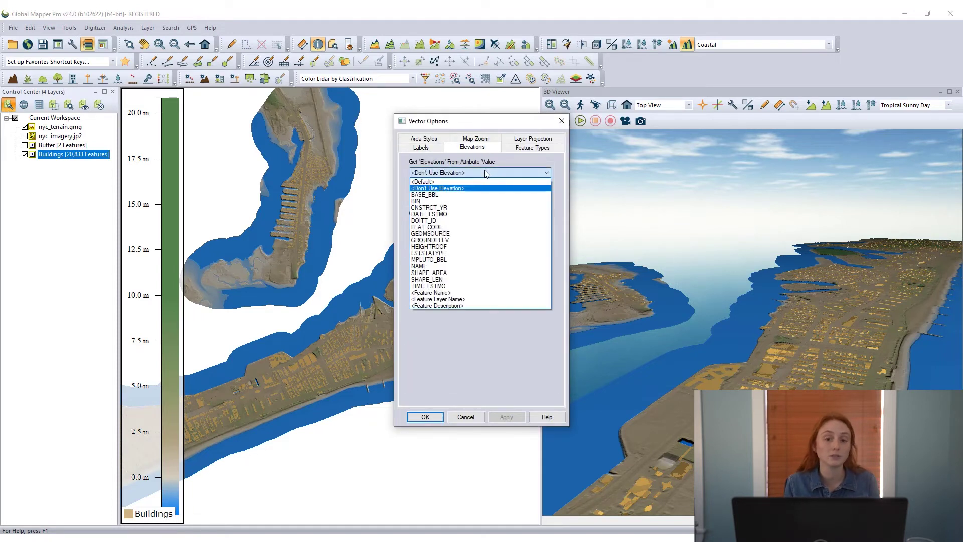
click(455, 247)
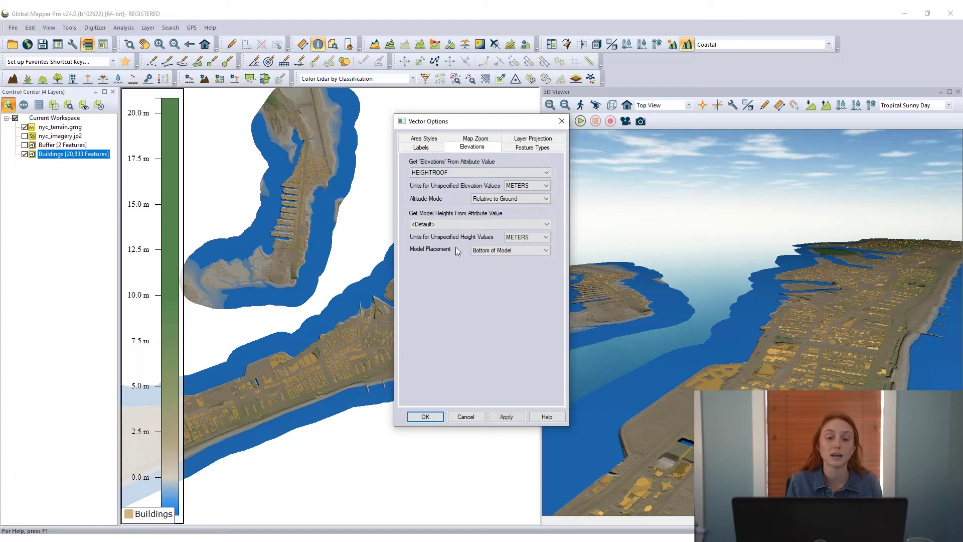
click(481, 200)
click(482, 203)
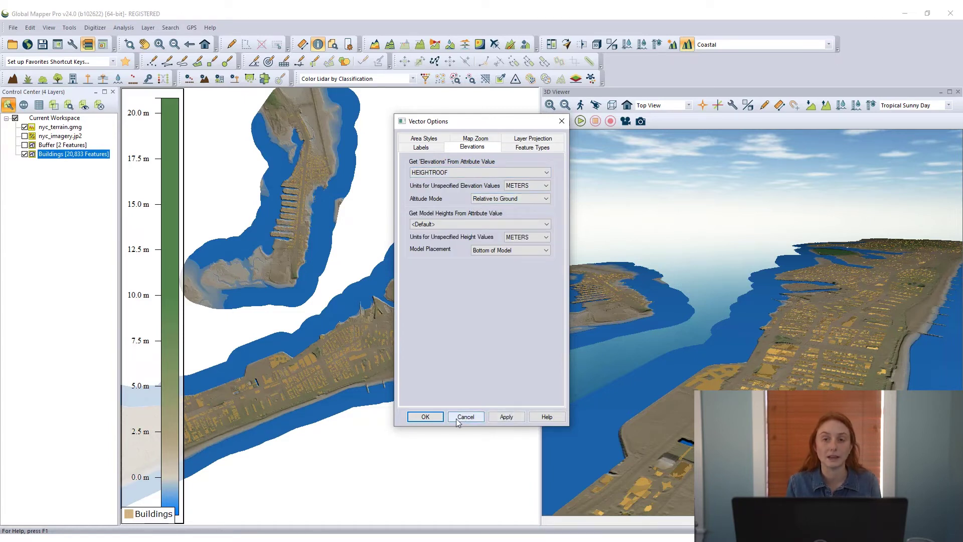
click(426, 417)
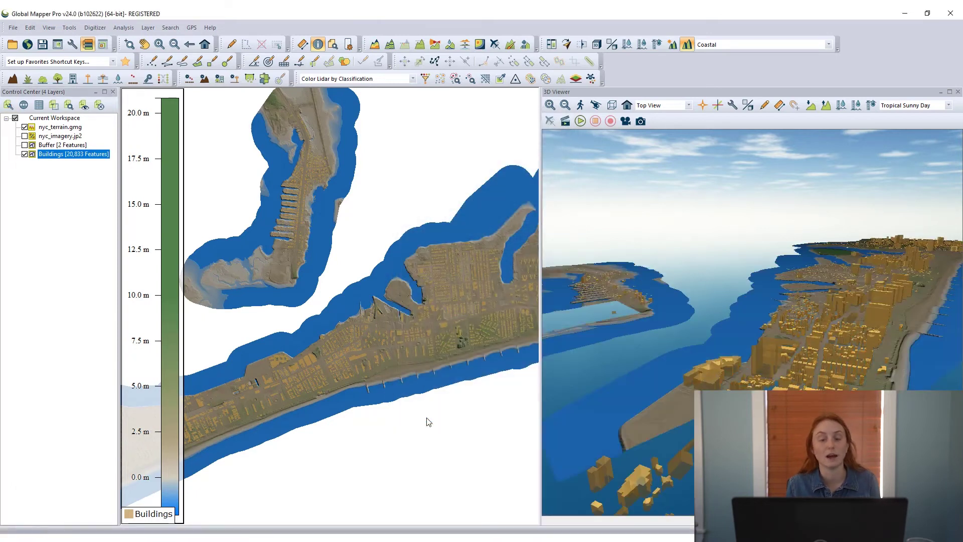
drag(670, 408, 753, 409)
scroll(761, 370, up, 5)
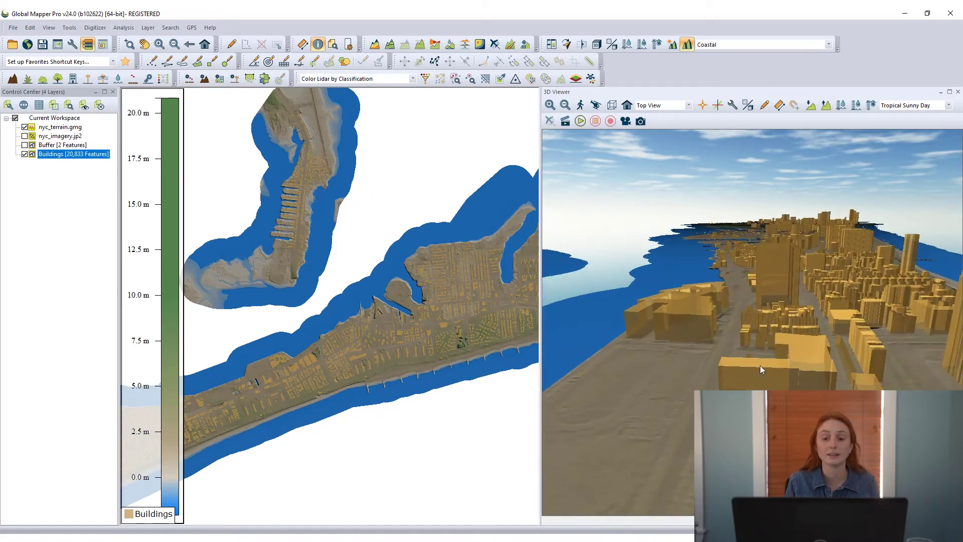
scroll(761, 370, up, 8)
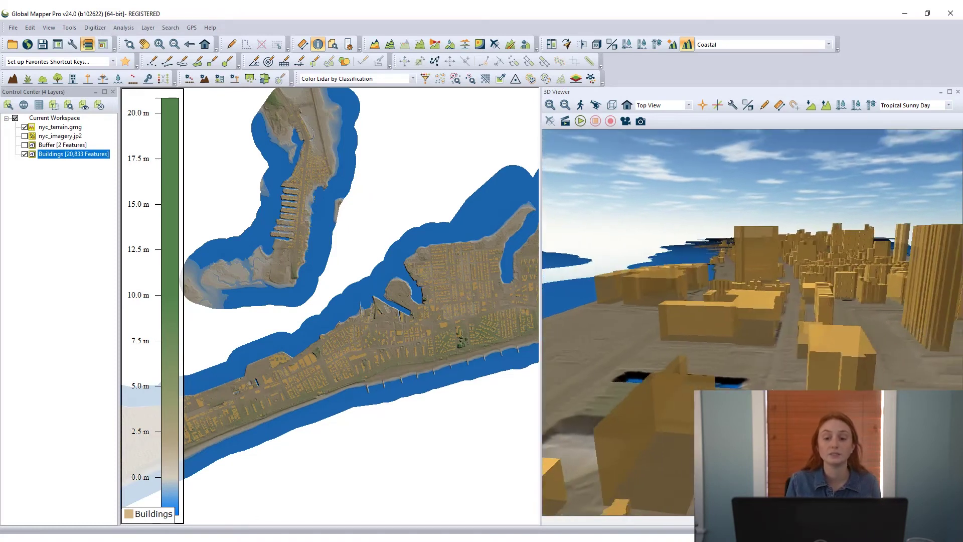
- Examine the extruded buildings and shaded shoreline in 3D from several angles along the barrier island
drag(763, 388, 743, 384)
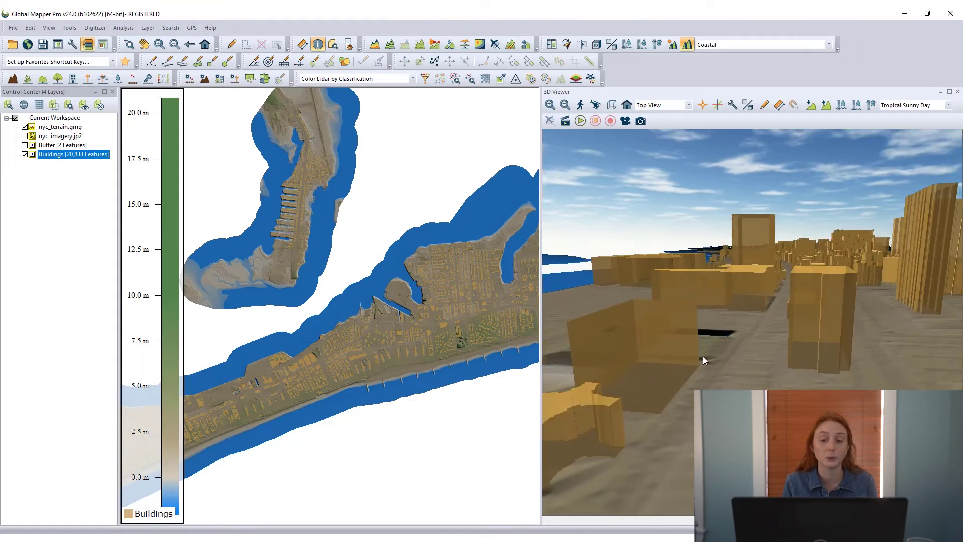
scroll(703, 360, down, 10)
scroll(736, 302, down, 5)
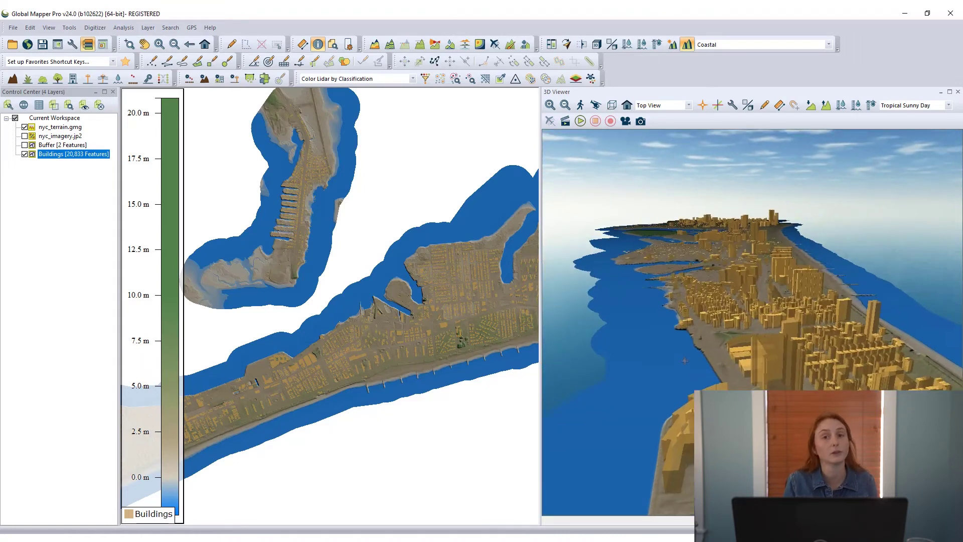
drag(736, 302, 722, 396)
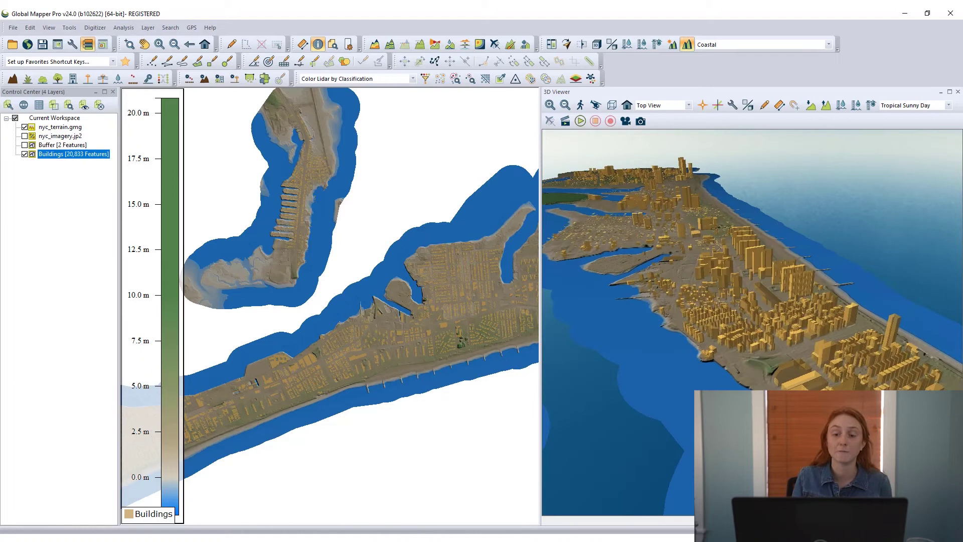
scroll(743, 379, up, 5)
drag(743, 380, 743, 437)
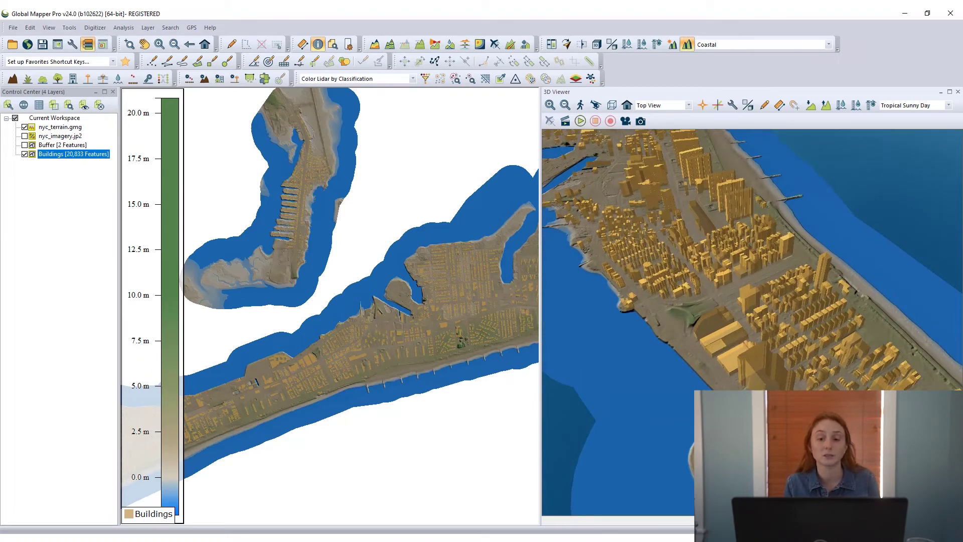
drag(843, 426, 720, 324)
drag(764, 270, 719, 293)
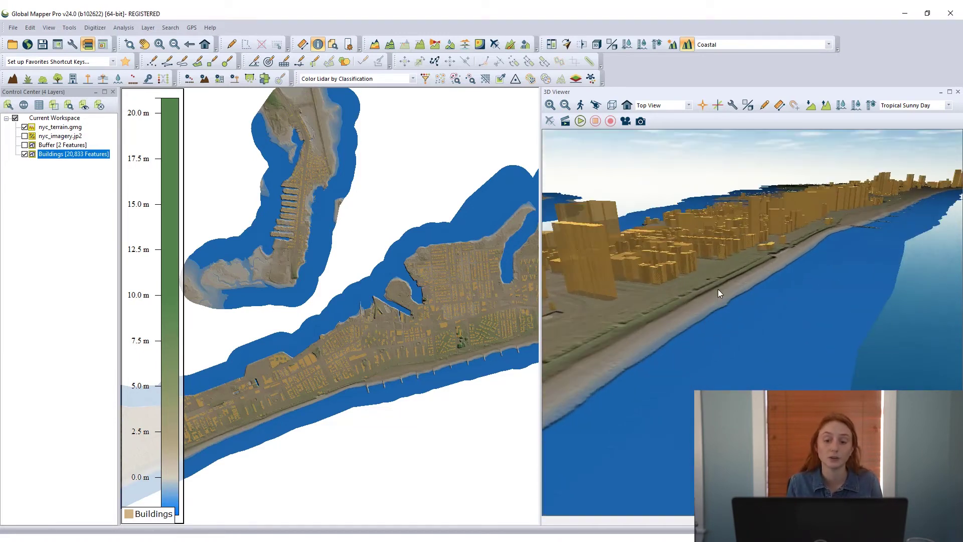
drag(701, 262, 723, 351)
scroll(723, 350, down, 3)
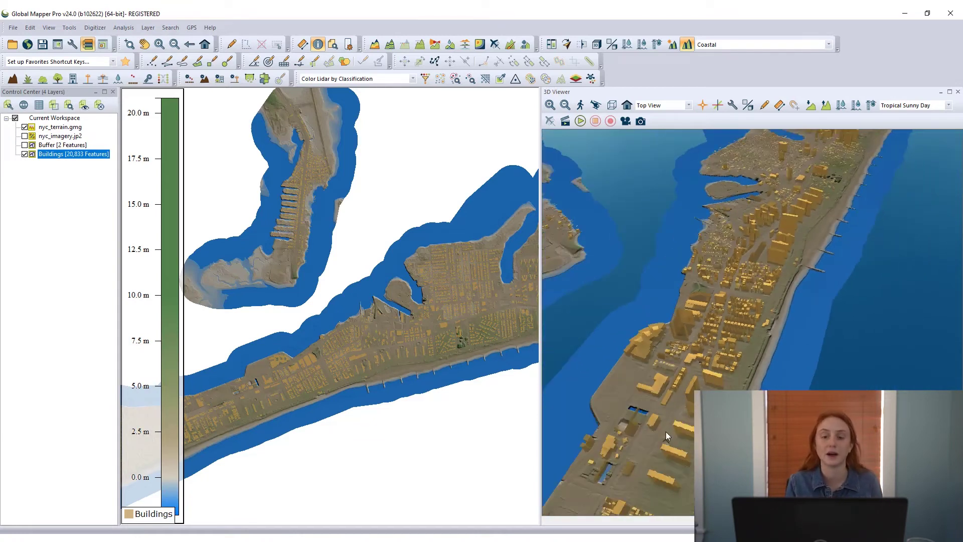
drag(666, 431, 792, 338)
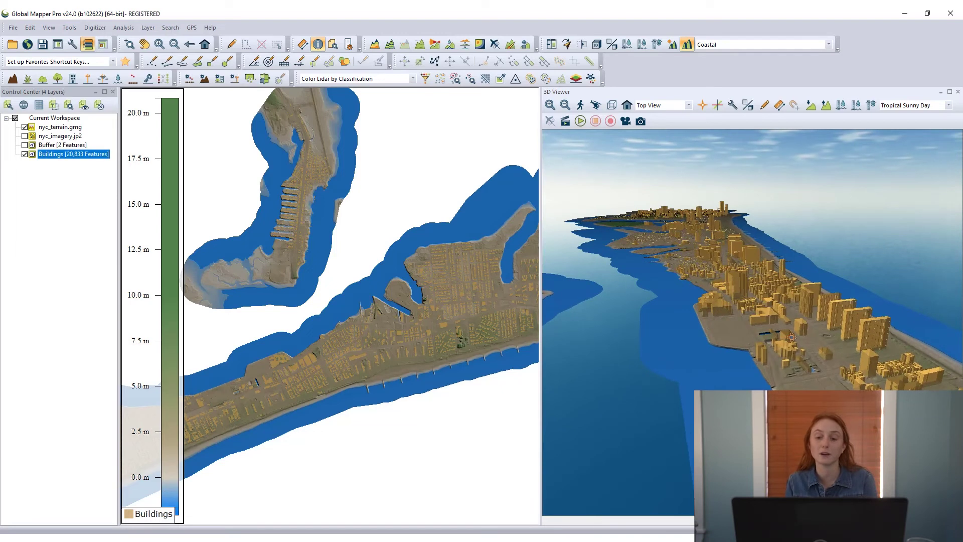
middle_drag(860, 459, 775, 368)
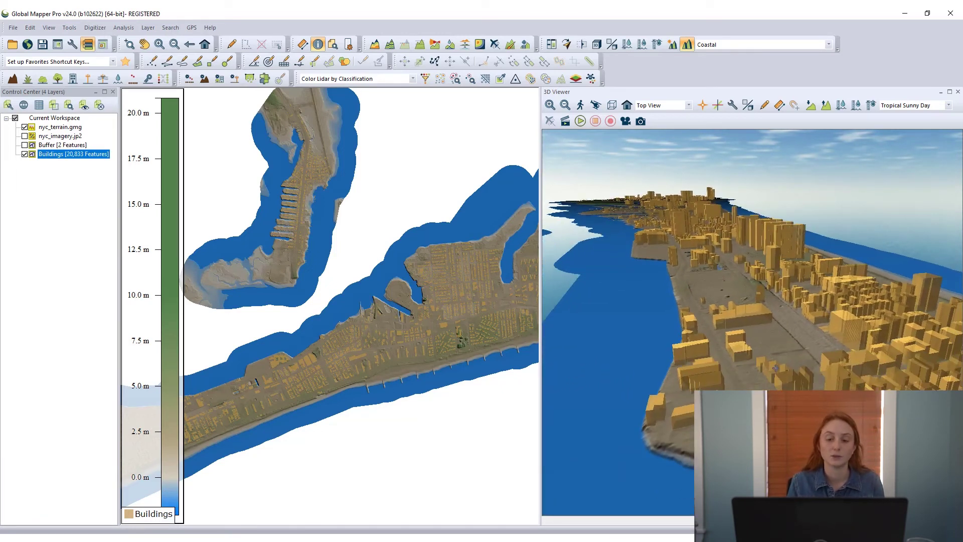
mouse_move(775, 368)
mouse_down()
mouse_move(778, 331)
mouse_move(776, 351)
mouse_up()
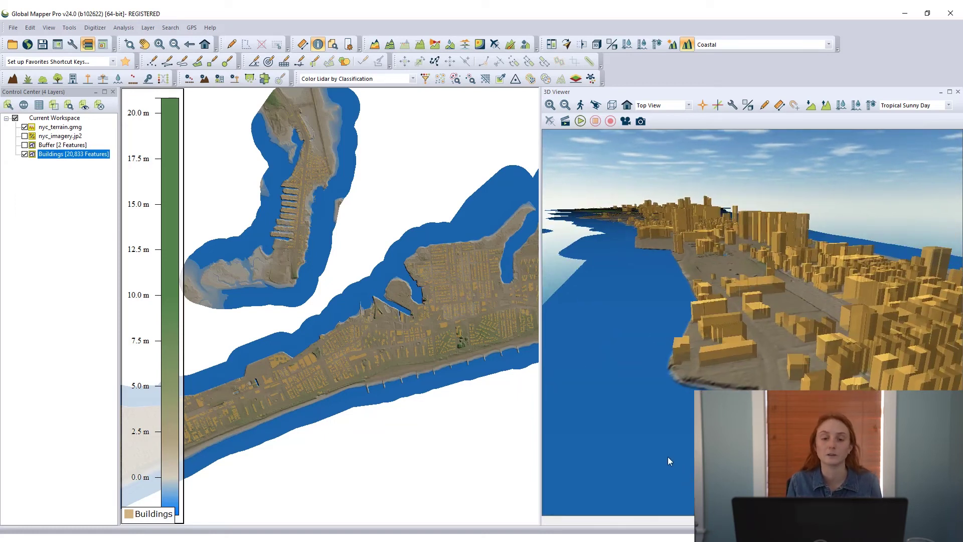
- Turn on the nyc_imagery.jp2 layer and inspect the 3D buildings over the aerial imagery, up close and from above the coast
click(24, 136)
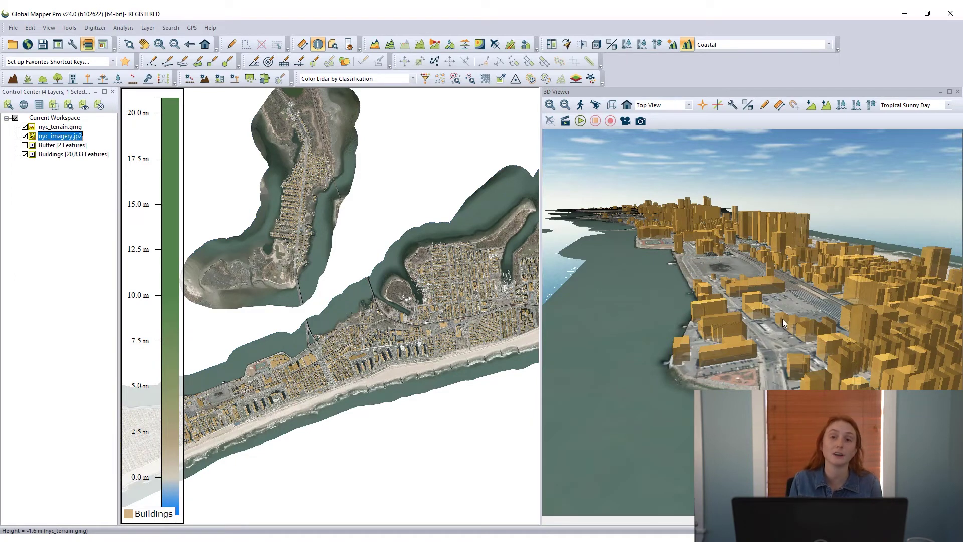
mouse_move(782, 318)
mouse_down()
mouse_move(782, 299)
mouse_move(790, 340)
mouse_up()
scroll(705, 282, up, 5)
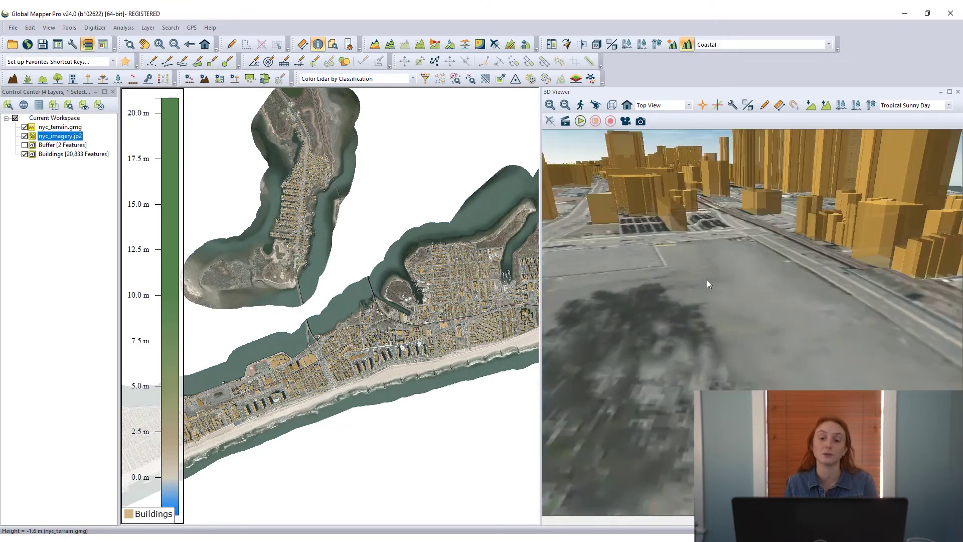
scroll(708, 280, down, 2)
scroll(705, 279, down, 5)
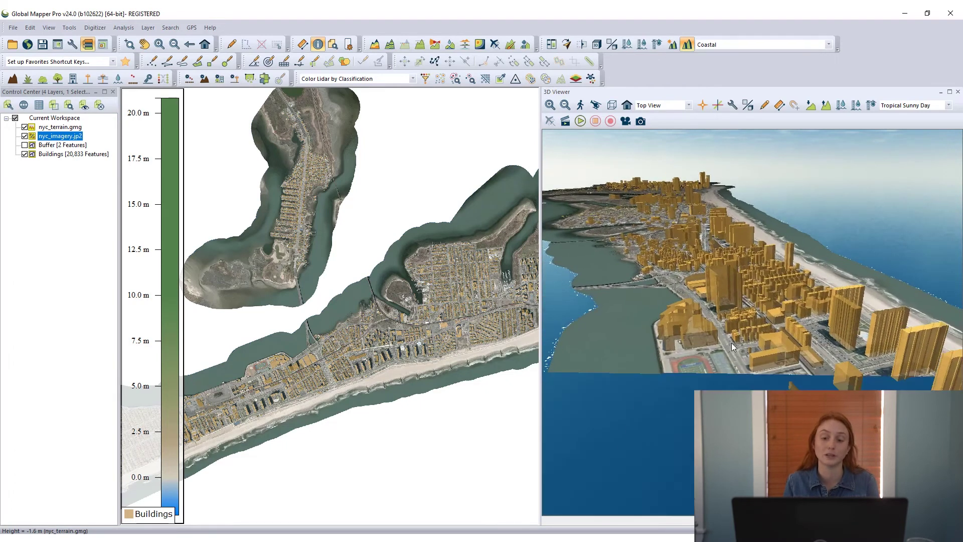
drag(733, 343, 723, 316)
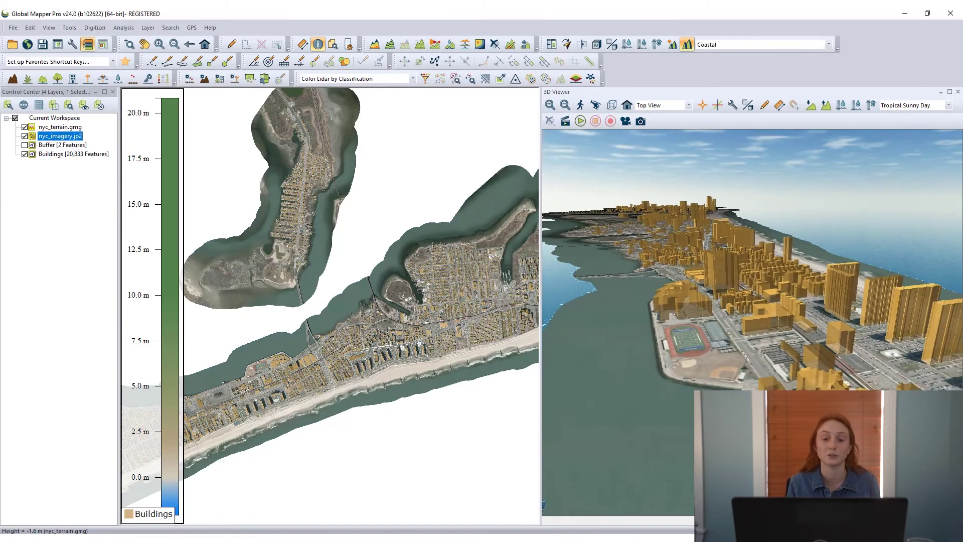